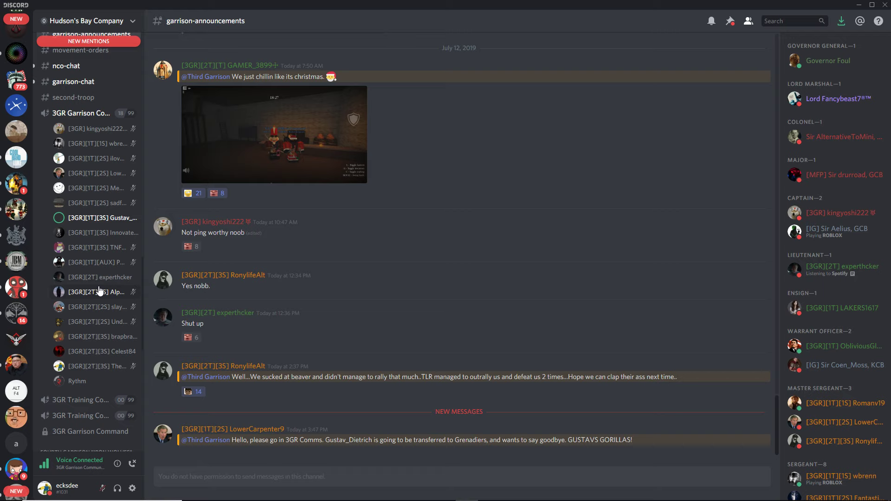
Lower the voice member's volume to about 4%, then select and clear the announcement text.
{"action": "right_click", "coordinate": [84, 257]}
{"action": "left_click_drag", "start_coordinate": [126, 330], "coordinate": [92, 331]}
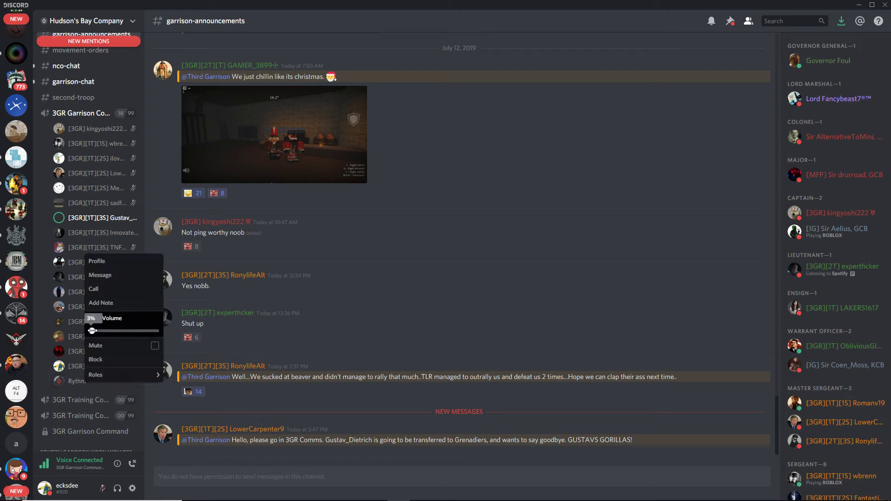
{"action": "left_click", "coordinate": [288, 274]}
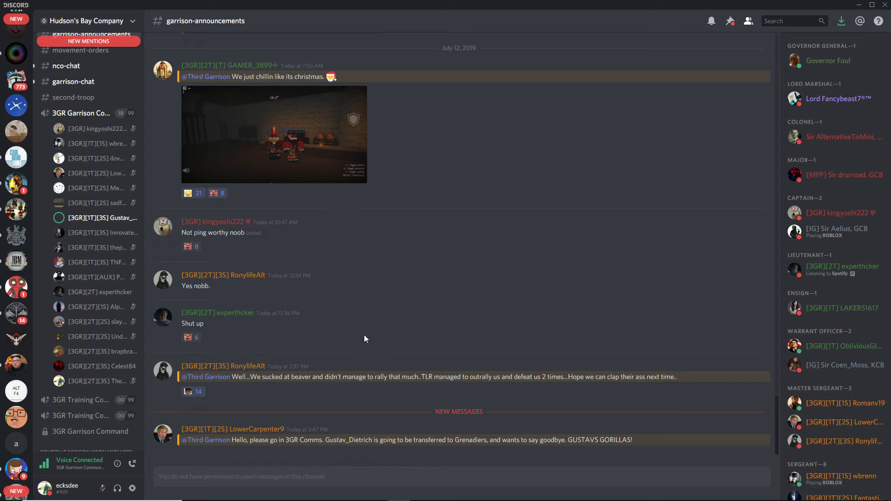
{"action": "mouse_move", "coordinate": [659, 441]}
{"action": "left_mouse_down"}
{"action": "mouse_move", "coordinate": [622, 440]}
{"action": "mouse_move", "coordinate": [449, 51]}
{"action": "left_mouse_up"}
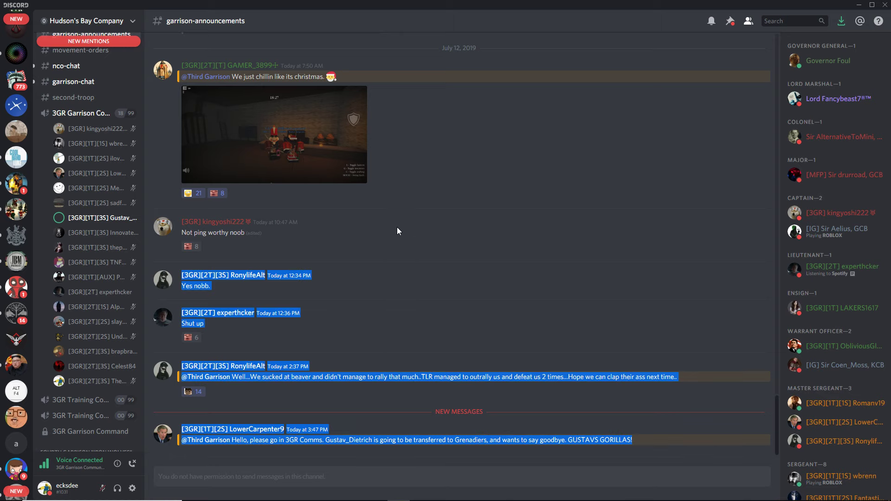
{"action": "left_click", "coordinate": [445, 60]}
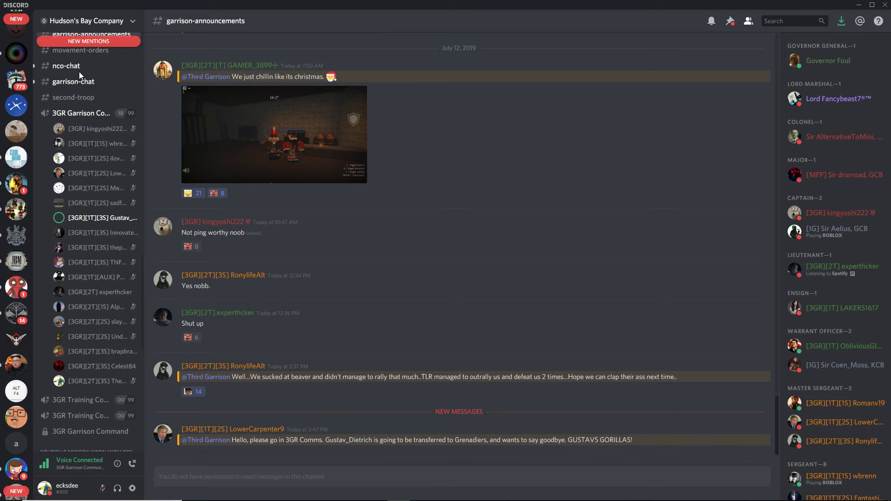
In #nco-chat, send 'Gustav's Guerillas.' and then a :salute emoji message.
{"action": "left_click", "coordinate": [66, 66]}
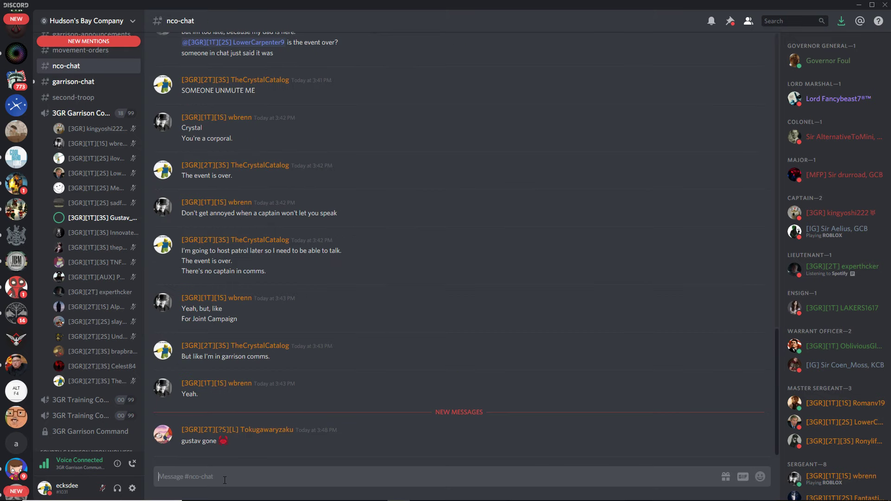
{"action": "type", "text": "Gustav's Ge"}
{"action": "type", "text": "urillas."}
{"action": "key", "text": "Return"}
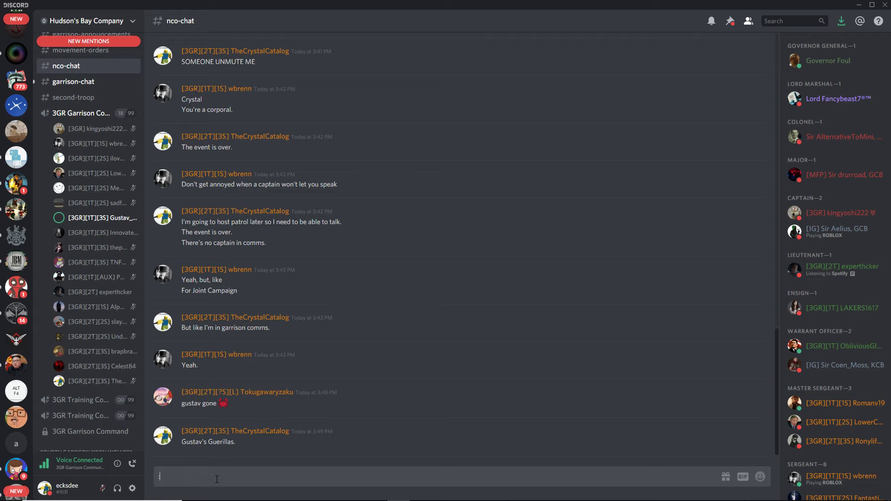
{"action": "type", "text": ":salute"}
{"action": "key", "text": "Return"}
{"action": "key", "text": "Return"}
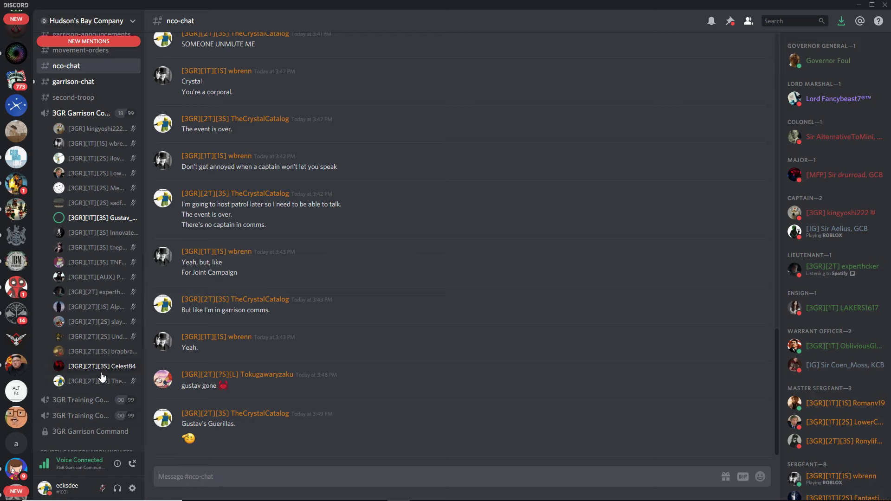
{"action": "left_click", "coordinate": [115, 352]}
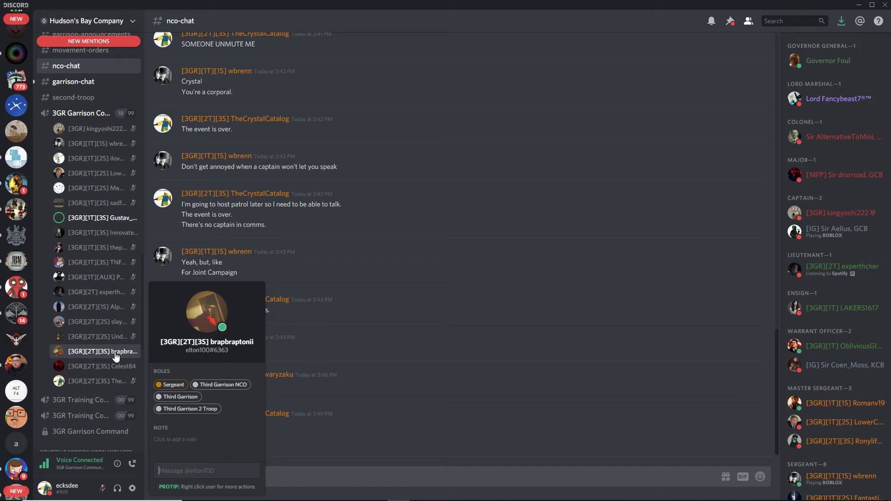
{"action": "left_click", "coordinate": [119, 218]}
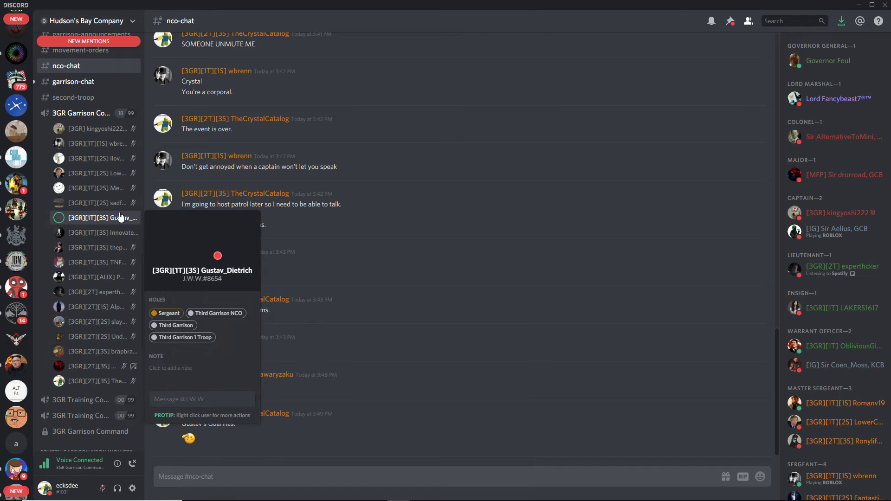
{"action": "left_click", "coordinate": [121, 218]}
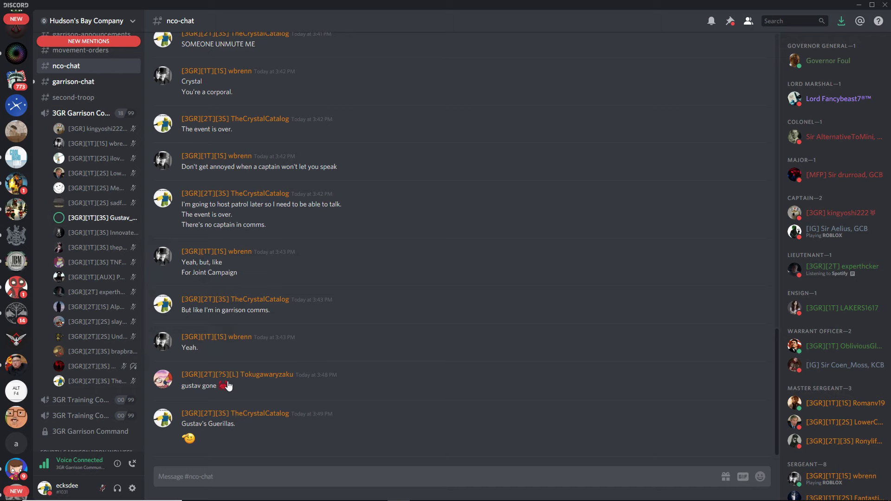
{"action": "left_click", "coordinate": [210, 471]}
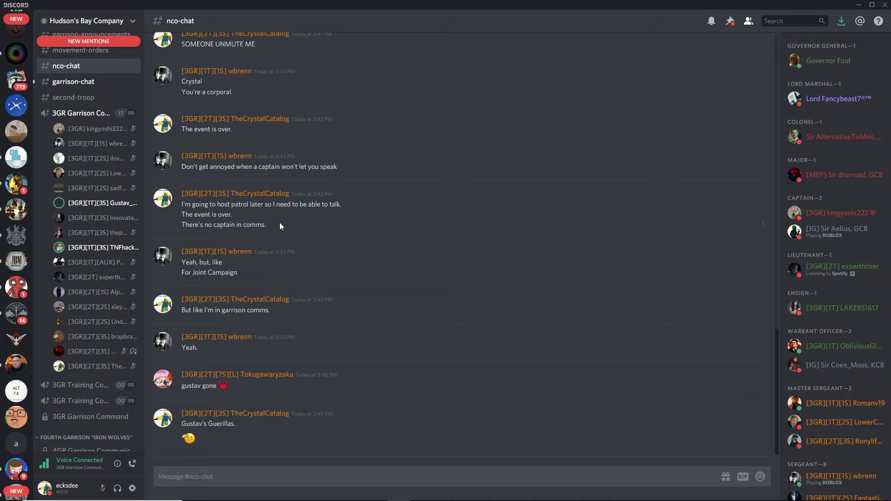
{"action": "left_click_drag", "start_coordinate": [179, 157], "coordinate": [390, 446]}
{"action": "left_click", "coordinate": [391, 453]}
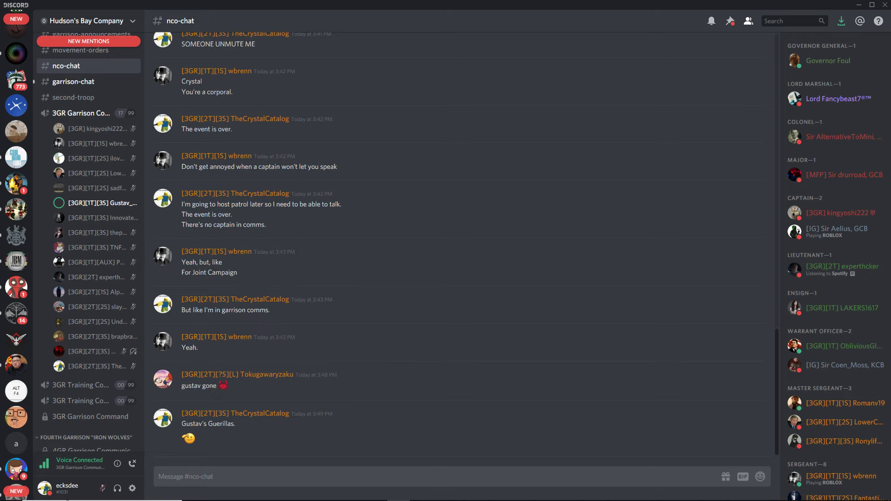